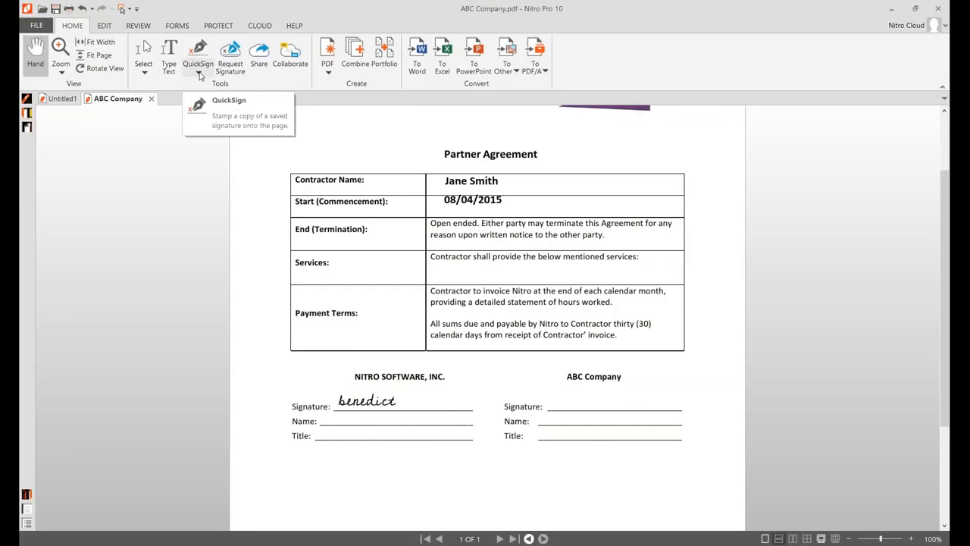
Open the QuickSign list of saved signatures for the Nitro Software signature line
left_click(200, 74)
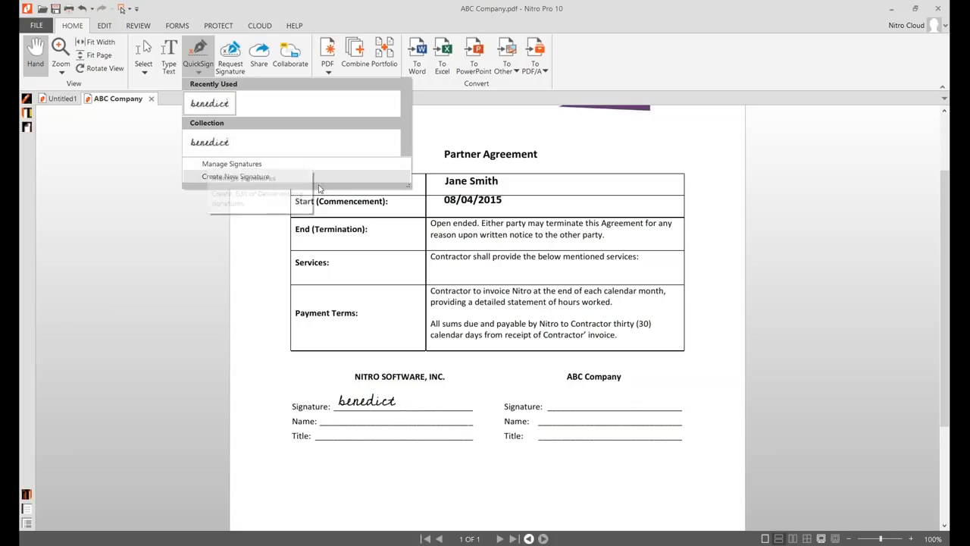
In Create New Signature, try a typed name and From File, cancel browsing, then choose Draw
key("Escape")
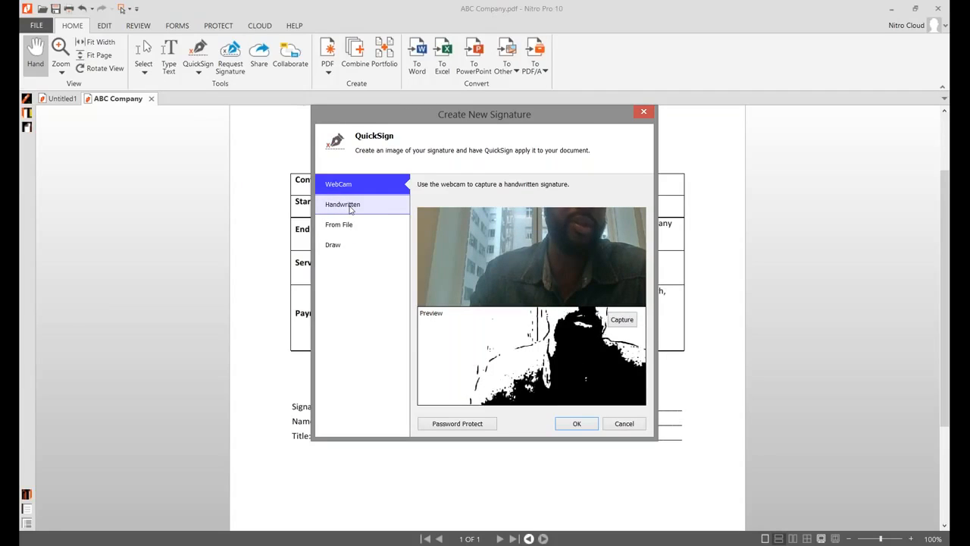
left_click(350, 207)
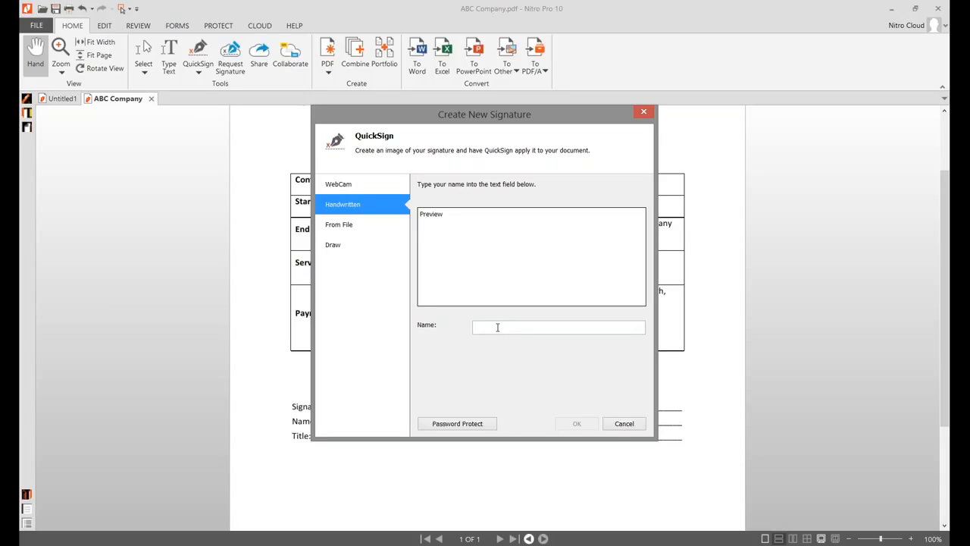
type("John ")
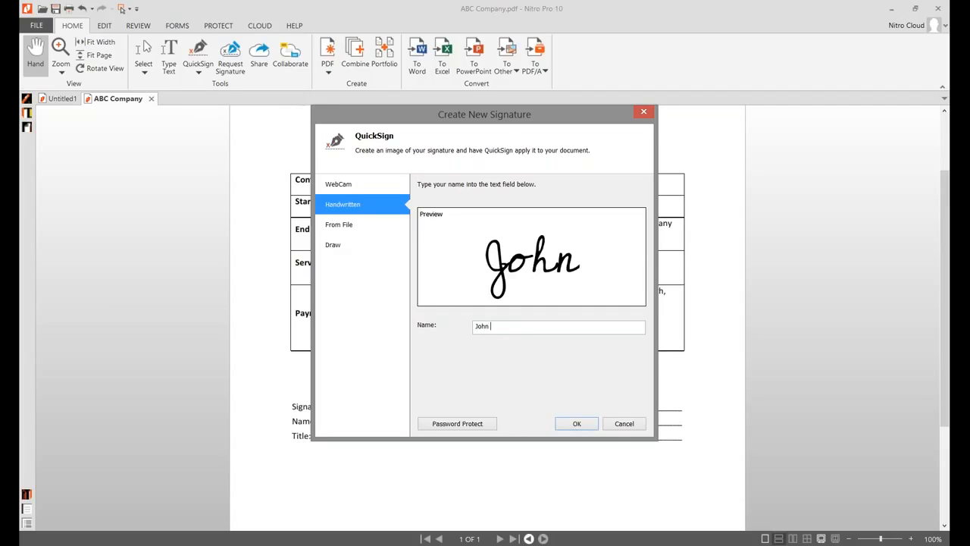
type("Doe")
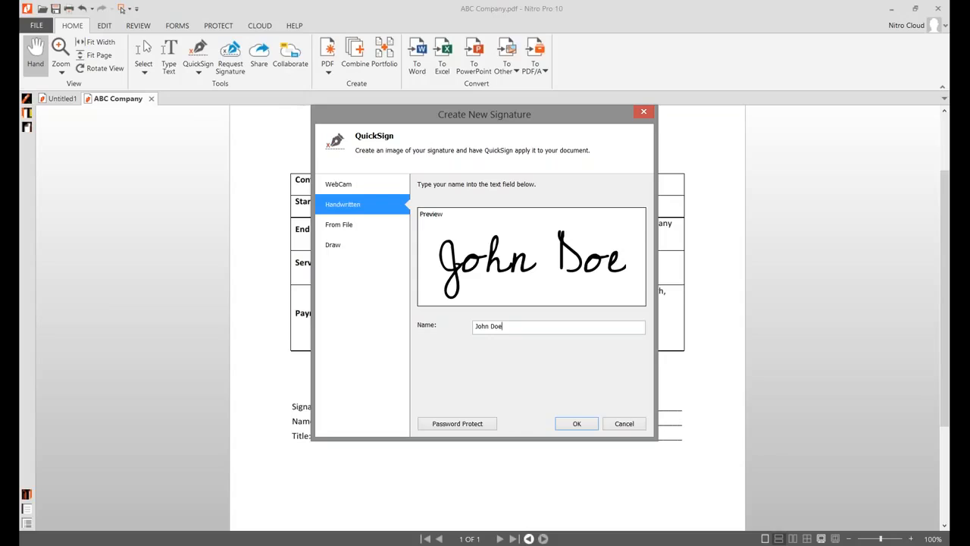
left_click(372, 231)
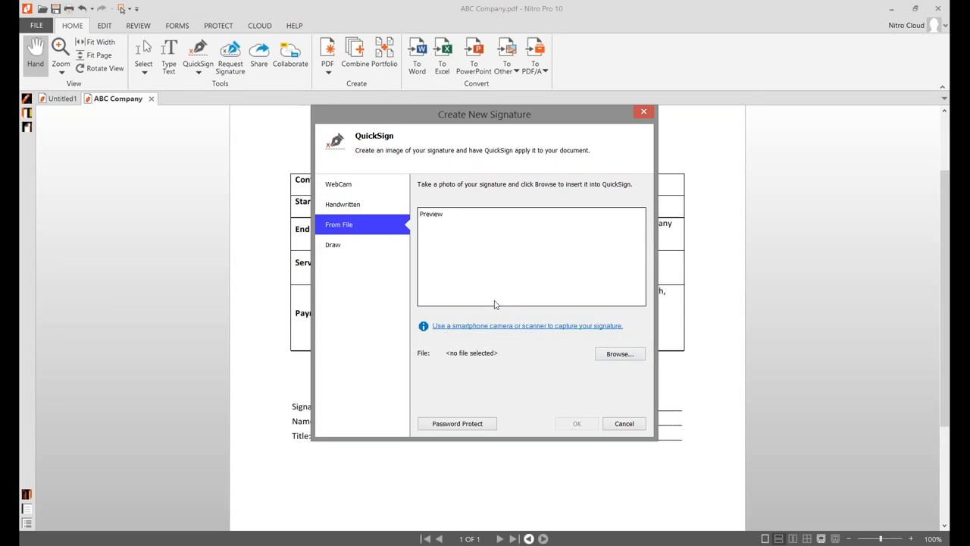
left_click(617, 354)
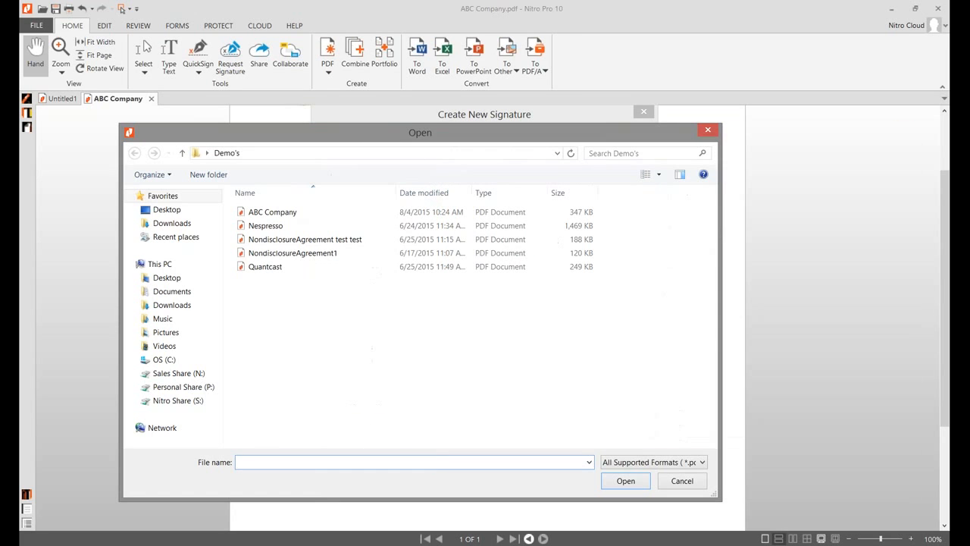
left_click(708, 133)
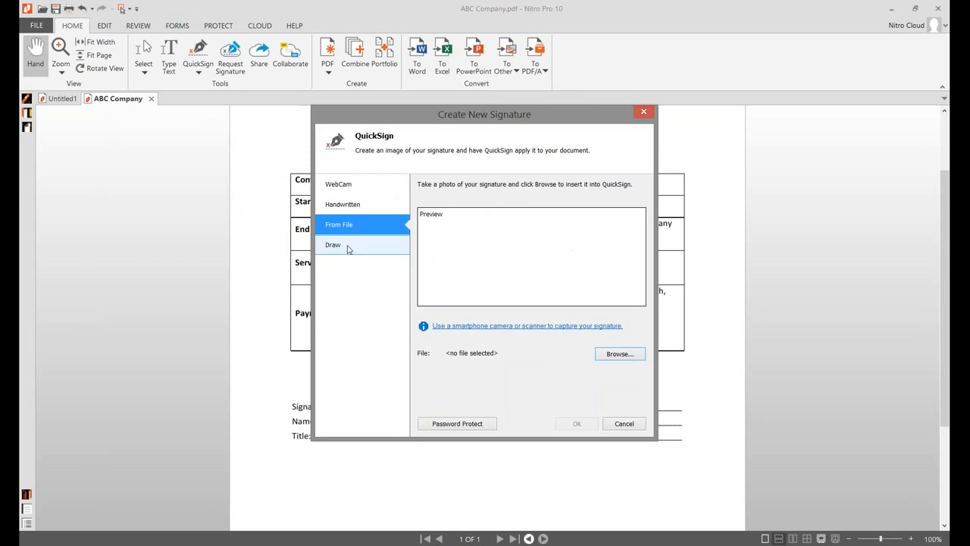
left_click(348, 247)
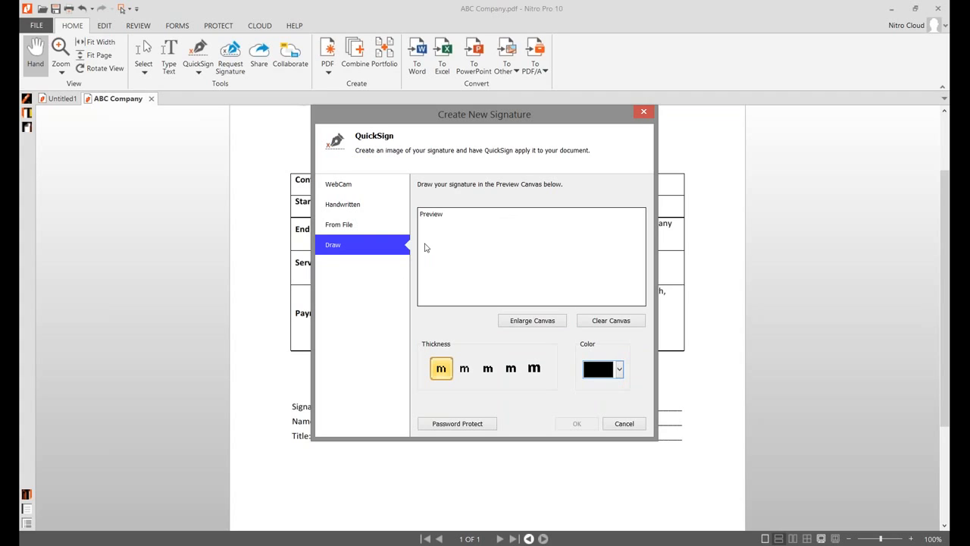
Draw a test stroke, cancel password protection, and close the signature creator without saving
mouse_move(463, 226)
left_mouse_down()
mouse_move(470, 250)
mouse_move(502, 226)
left_mouse_up()
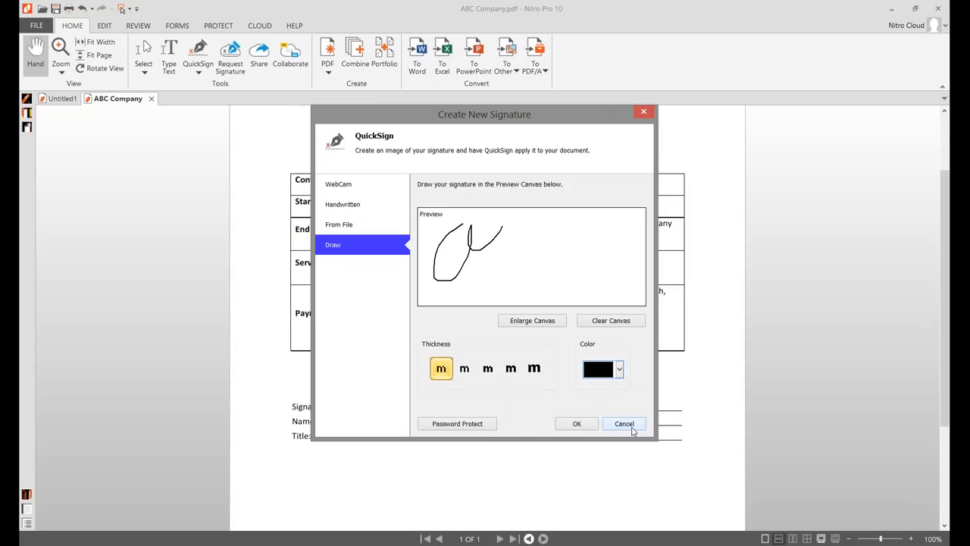
left_click(455, 426)
left_click(385, 252)
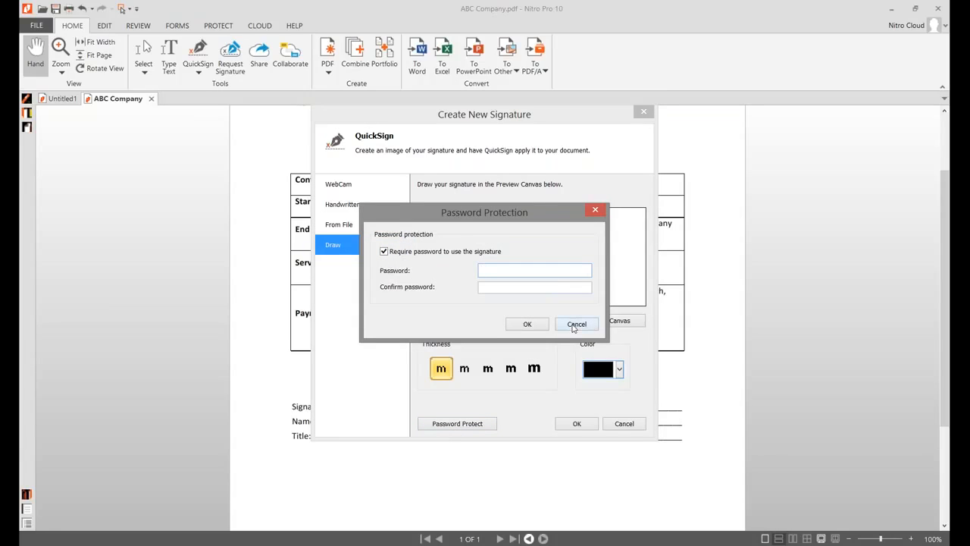
left_click(575, 326)
left_click(643, 113)
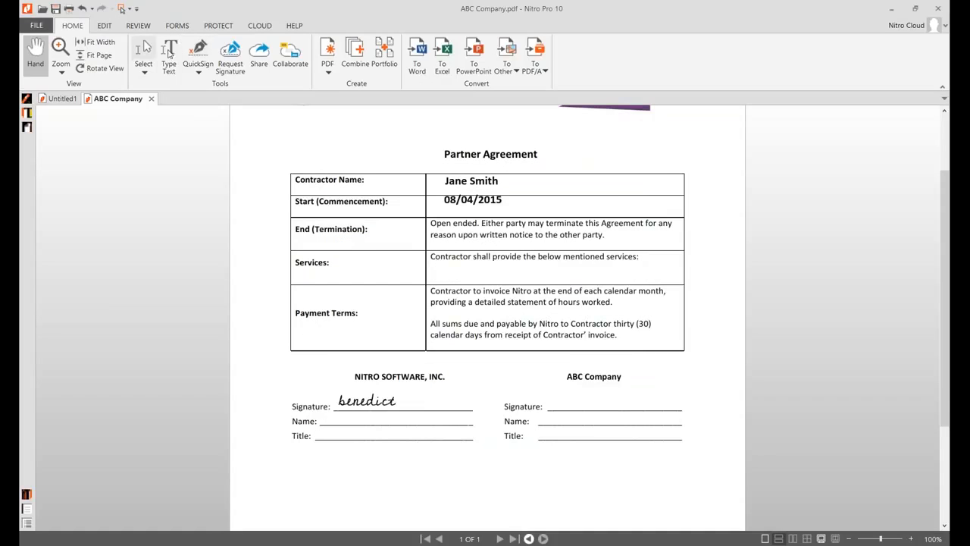
Type the signer's full name as text on the Nitro Software Name line
left_click(169, 54)
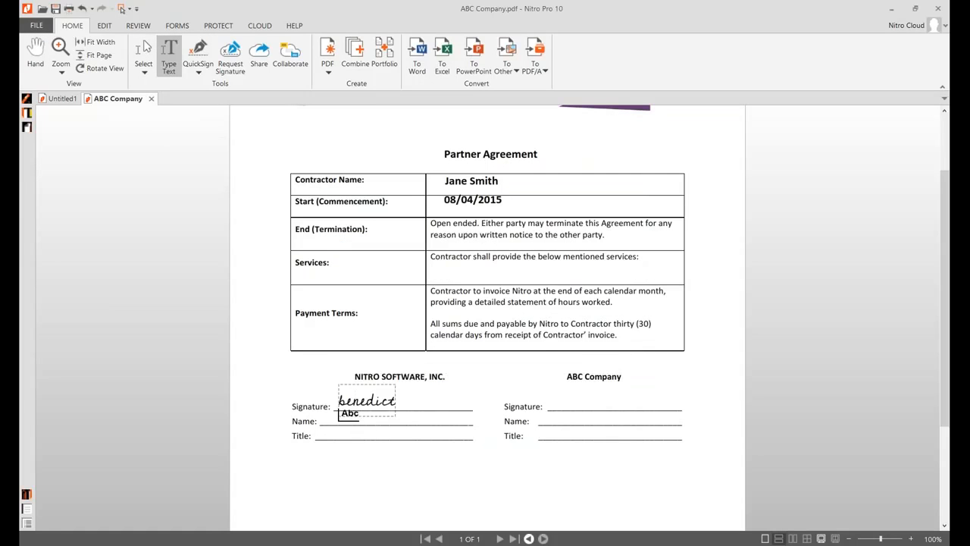
left_click(474, 444)
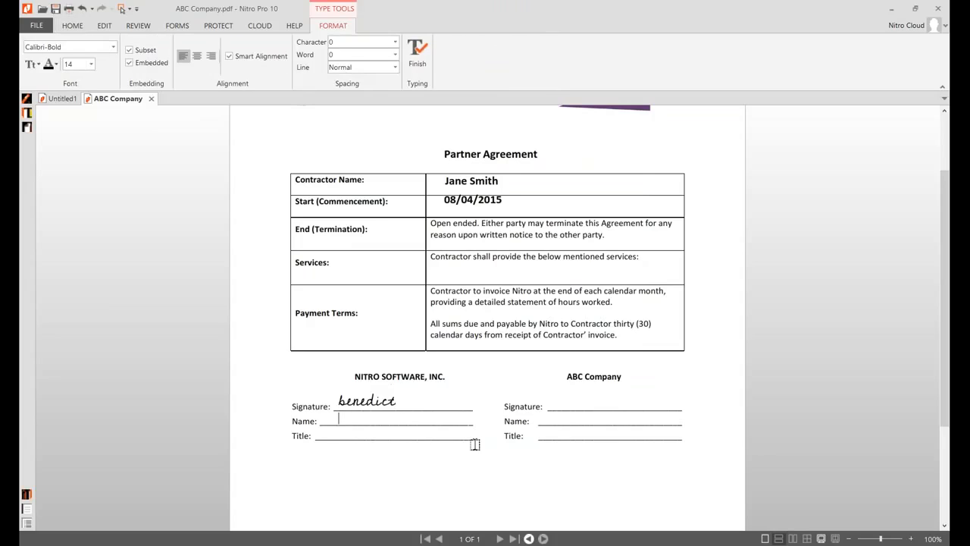
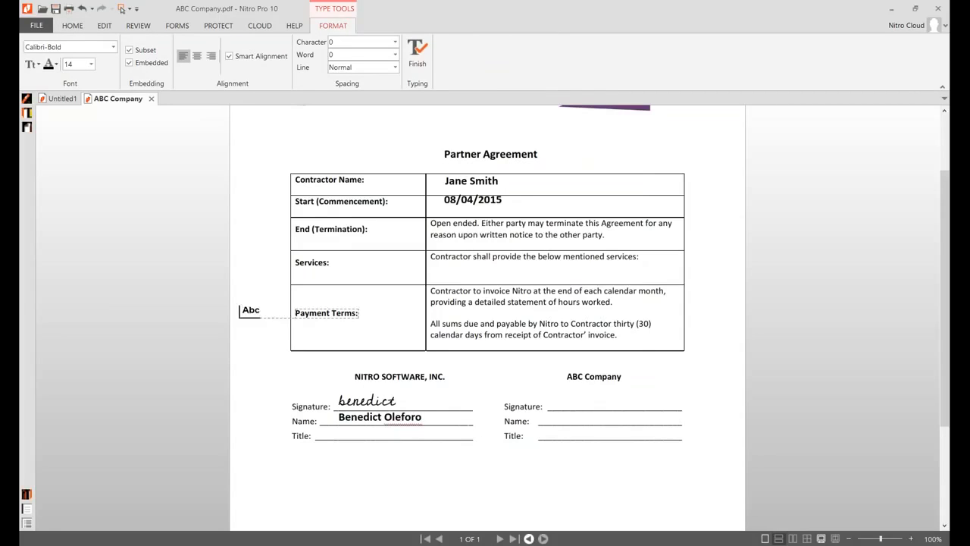
key("Escape")
Type 'Sales Engineer' on the Title line and open the Nitro Cloud account options
type("Sales Engineer")
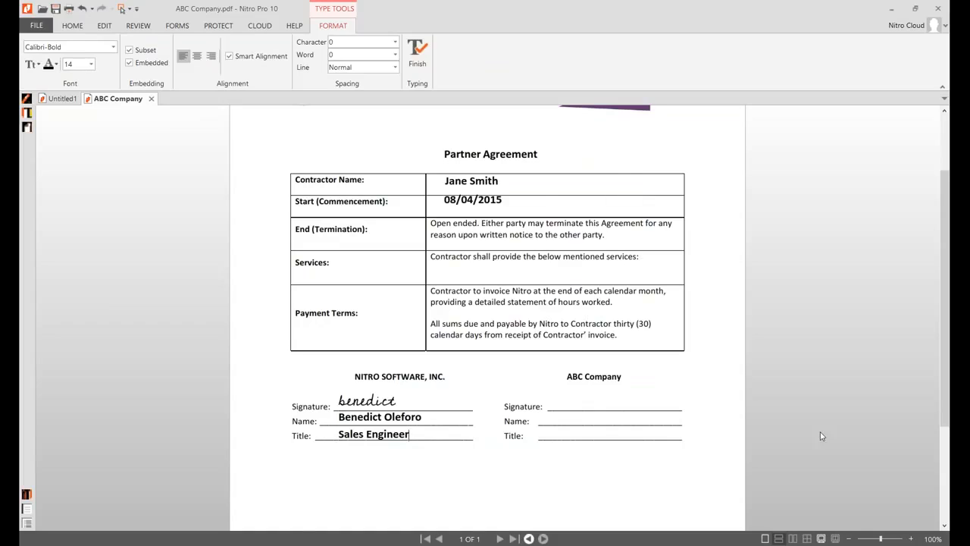
scroll(559, 303, "up", 3)
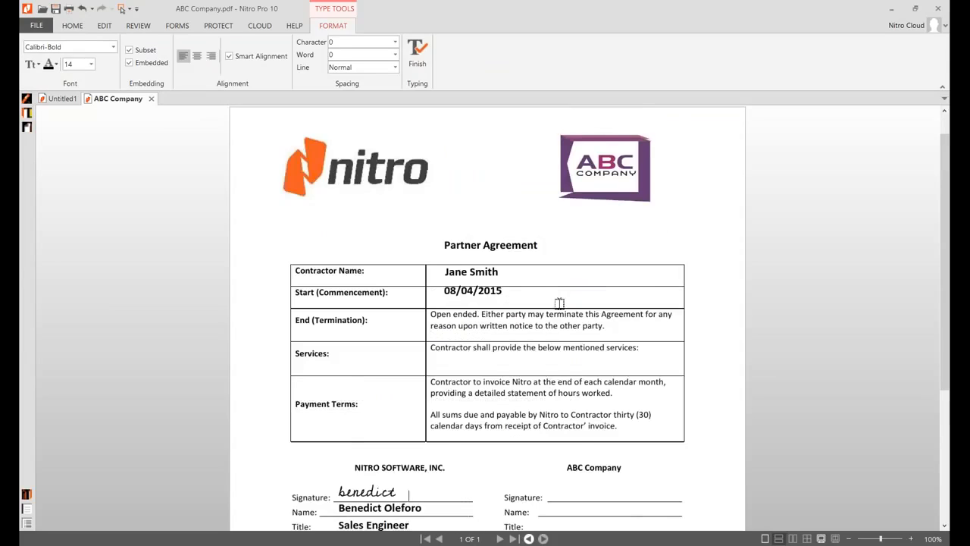
scroll(559, 304, "down", 1)
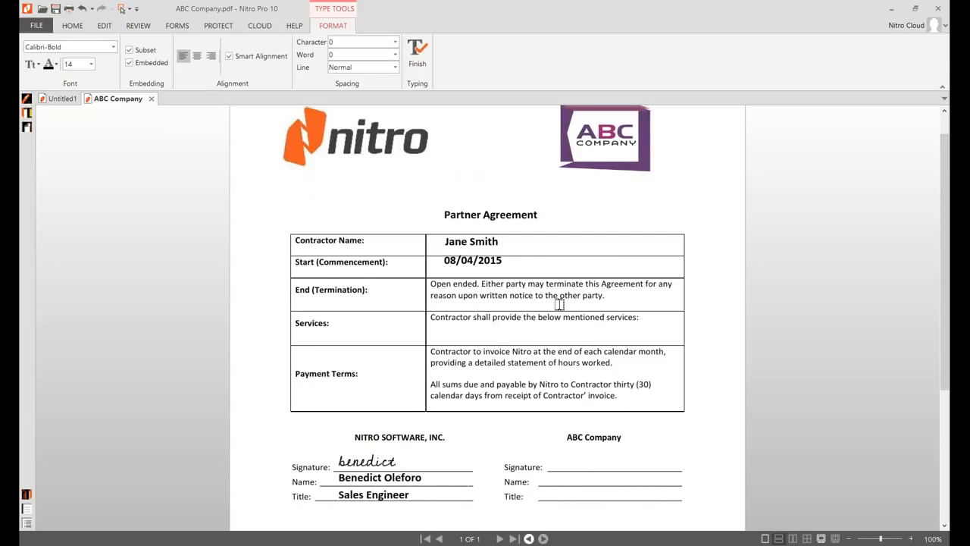
left_click(577, 436)
left_click(914, 29)
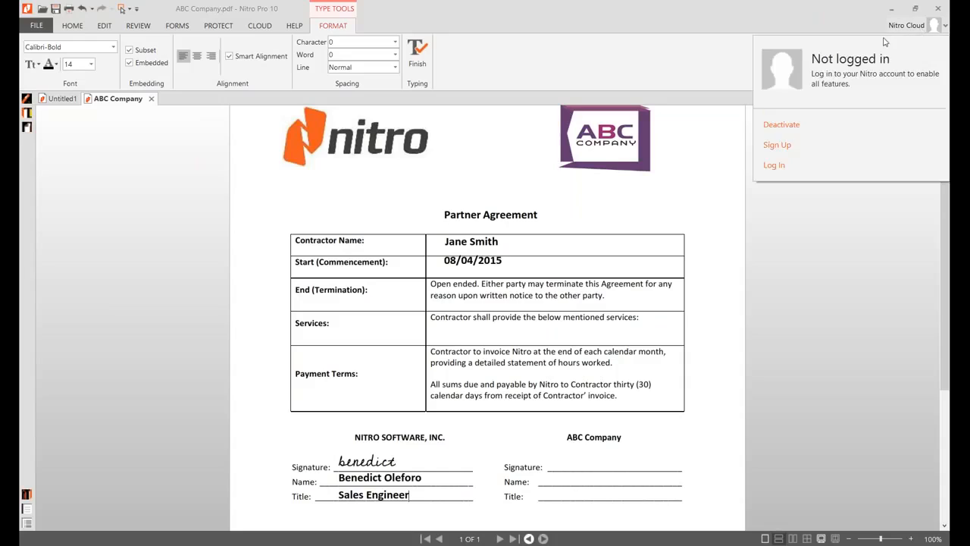
Log in to Nitro Cloud with the account e-mail and password
left_click(775, 166)
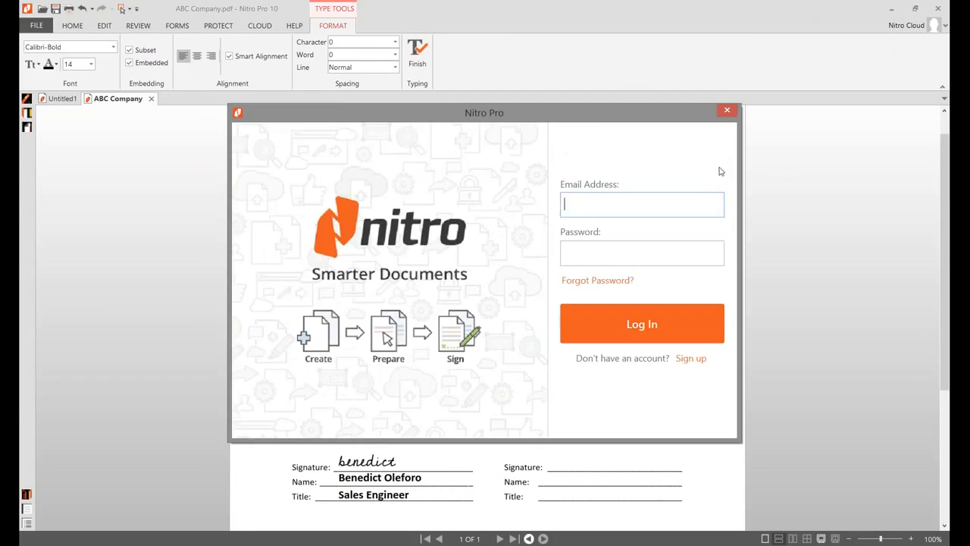
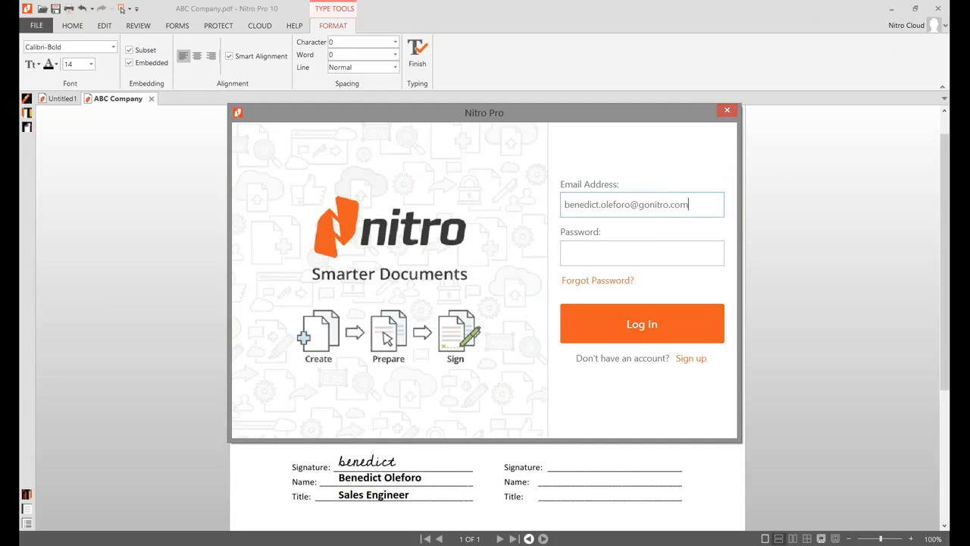
key("Tab")
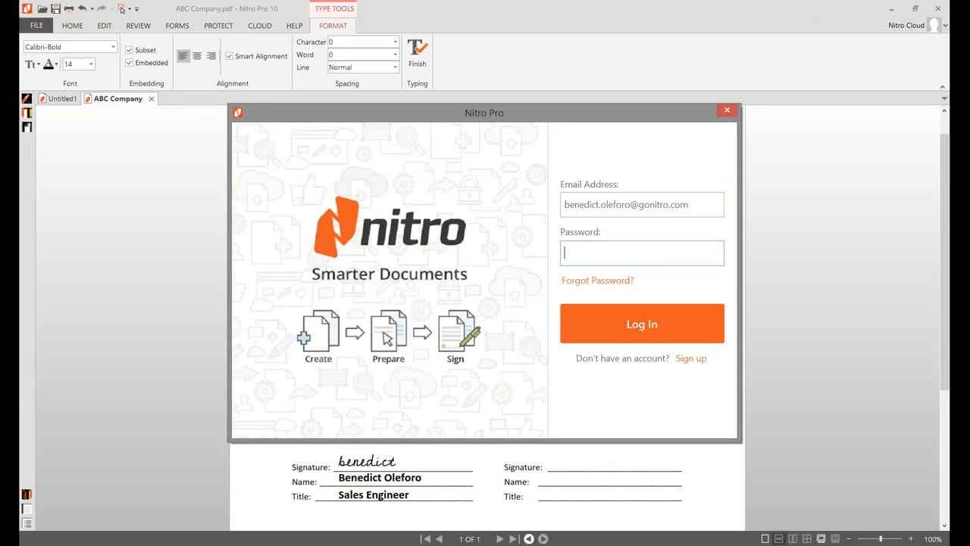
type("•••••••••••")
key("Return")
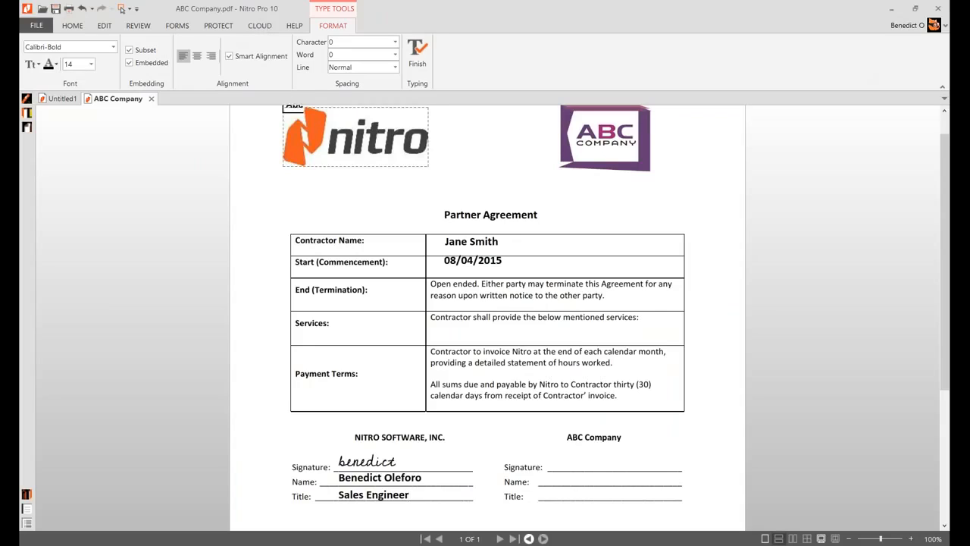
Save the agreement and start a Request Signature from the Cloud features
left_click(260, 27)
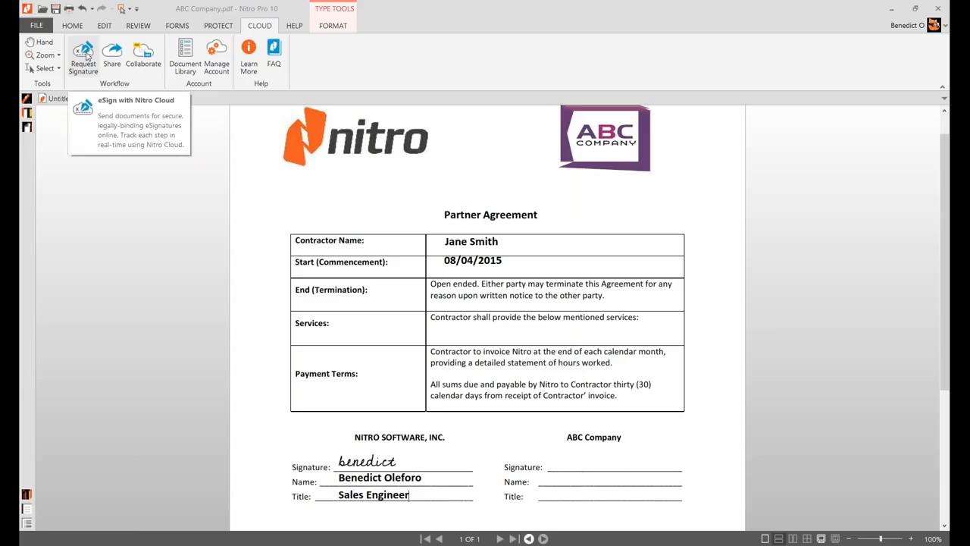
key("ctrl+s")
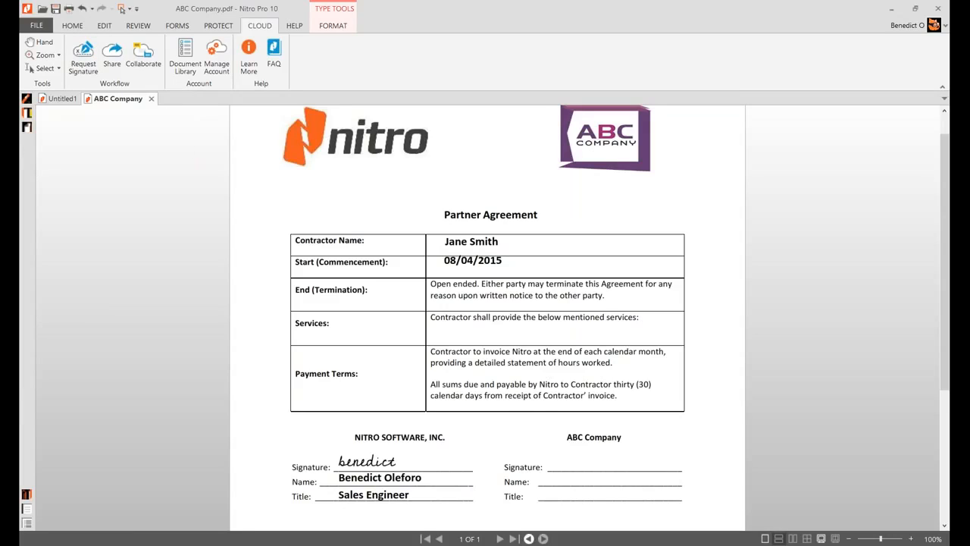
left_click(83, 56)
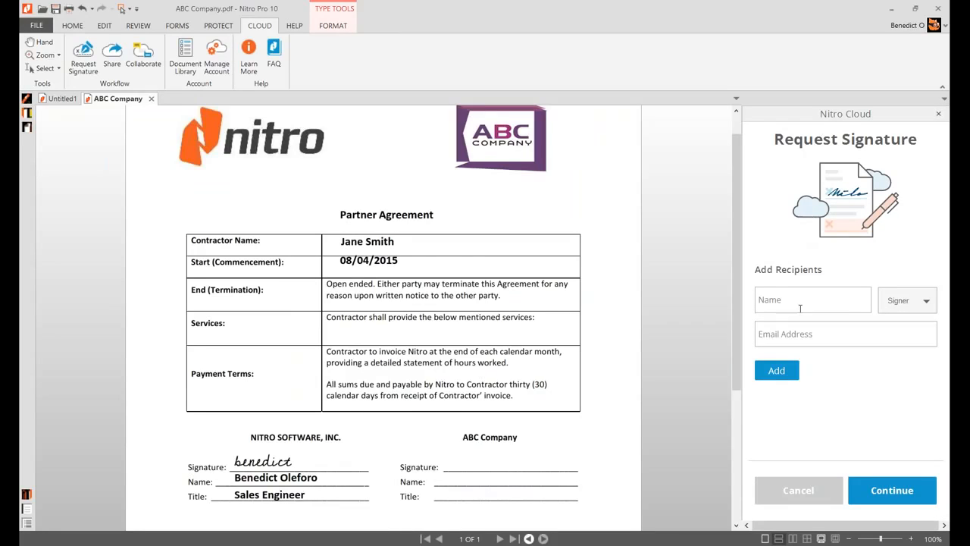
Add the suggested contact as the sole Signer, clear the extra recipient, and continue to Nitro Cloud
left_click(848, 296)
type("stepha")
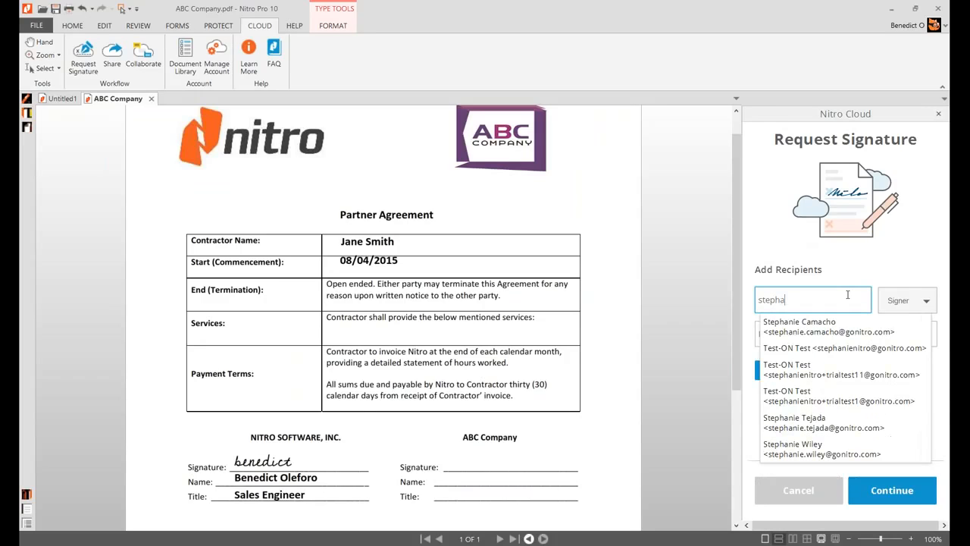
key("Down")
key("Down")
key("Down")
key("Down")
key("Down")
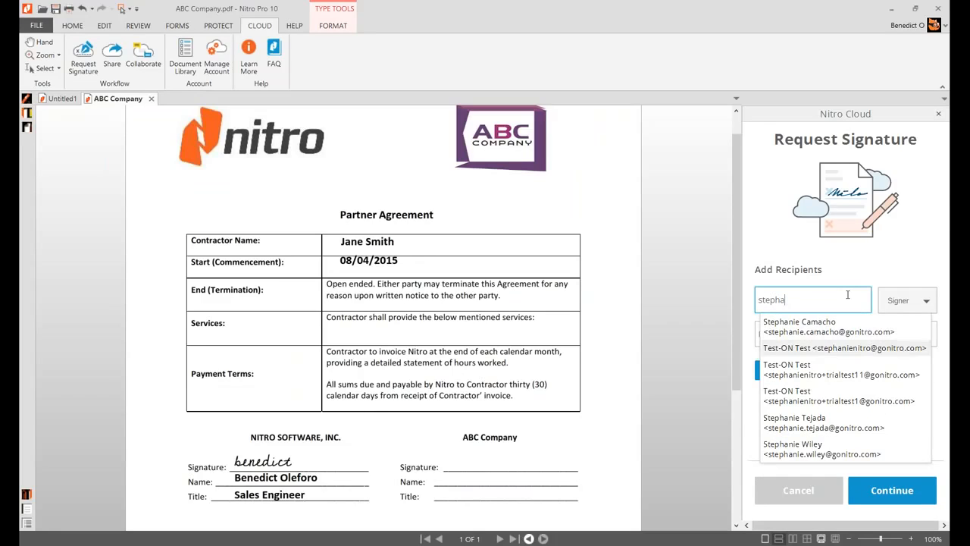
key("Return")
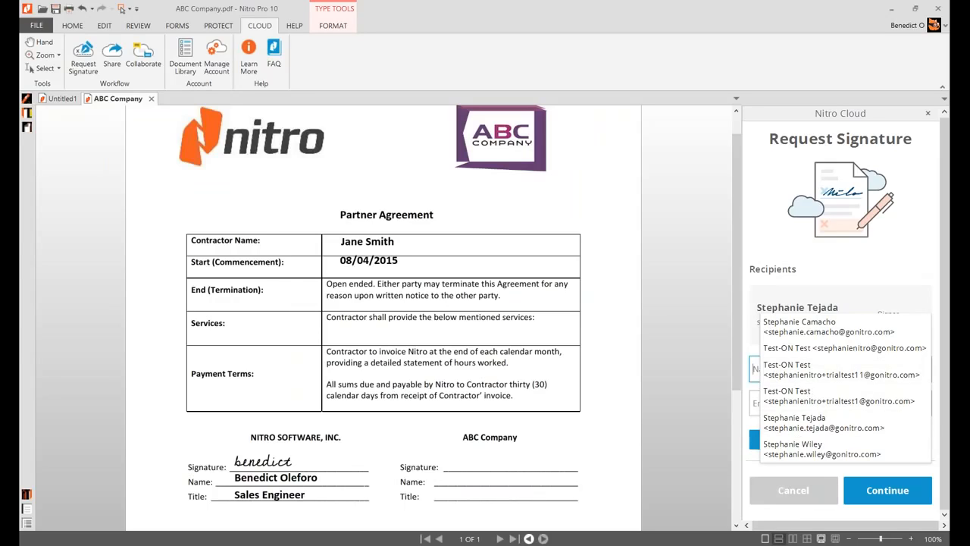
type("Ste")
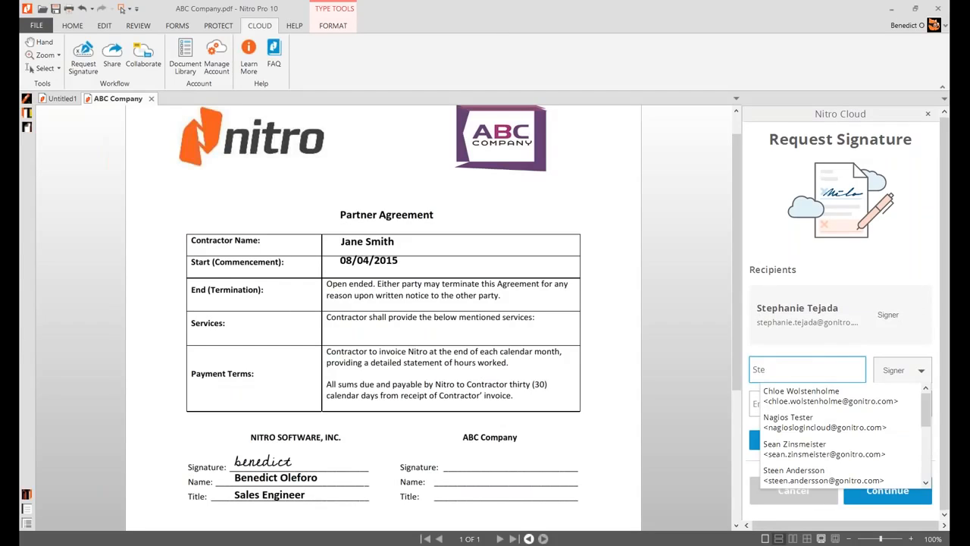
type("pha")
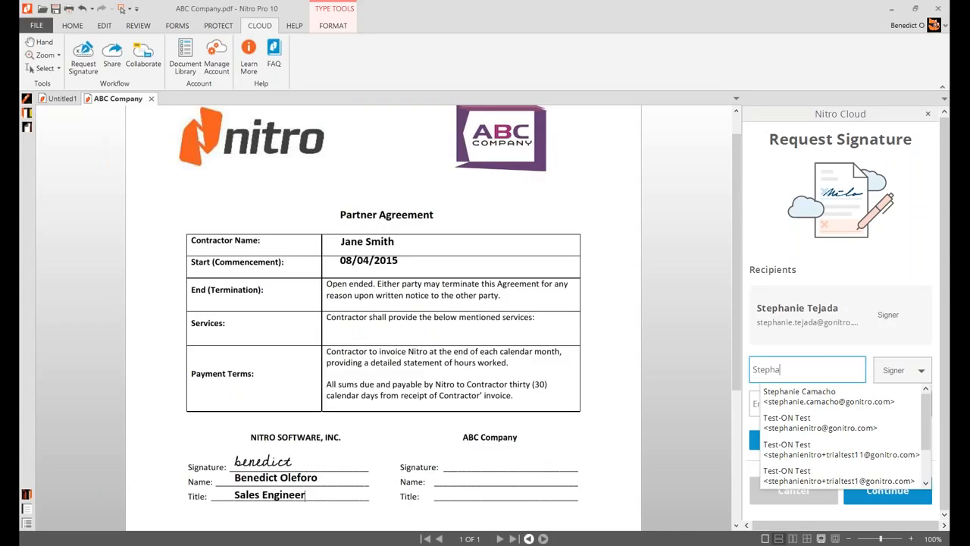
key("BackSpace")
key("BackSpace")
key("BackSpace")
key("BackSpace")
key("BackSpace")
key("BackSpace")
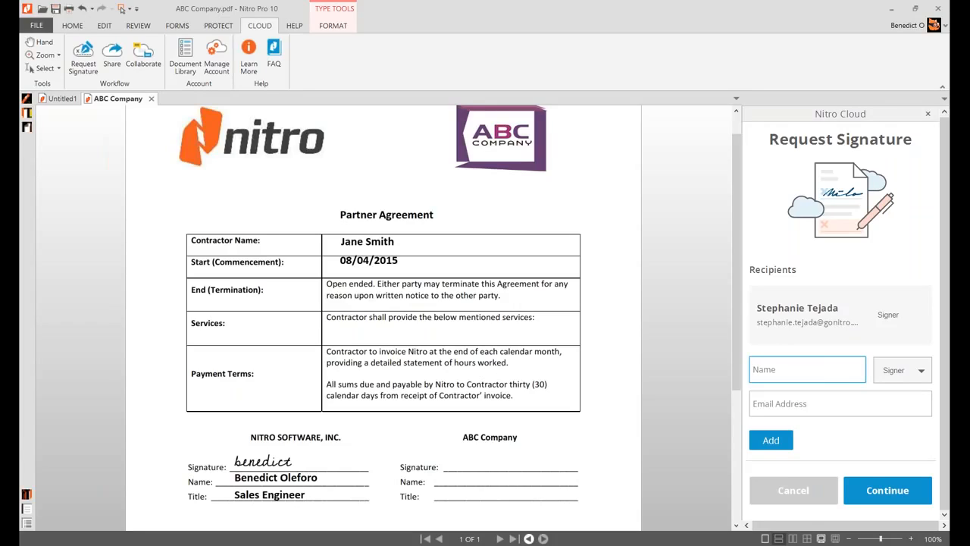
left_click(887, 490)
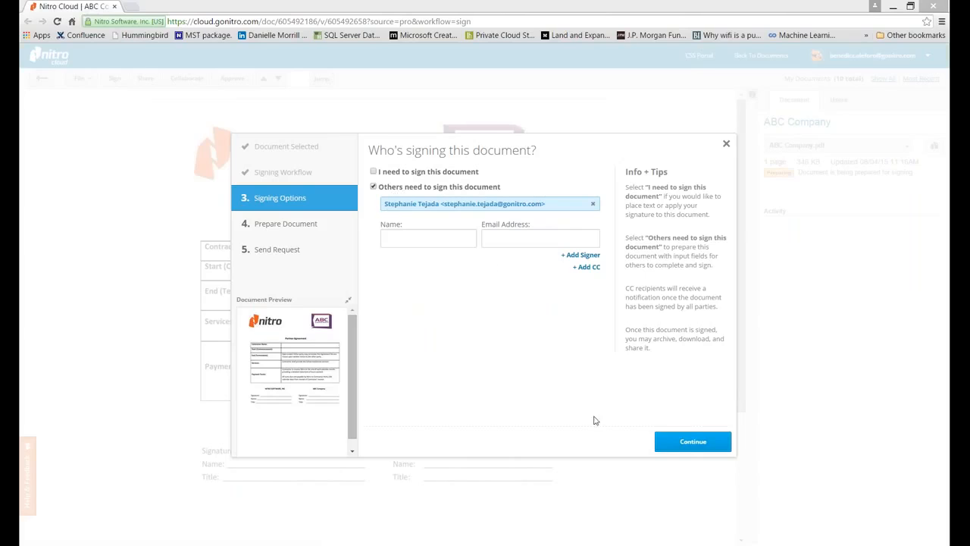
Keep 'Others need to sign this document' with the one recipient and continue
left_click(686, 444)
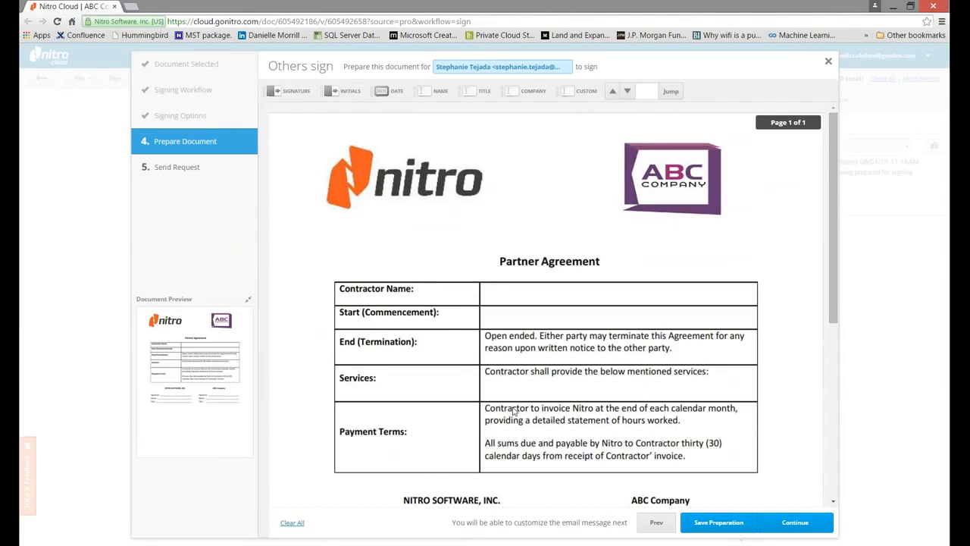
Place and confirm a signature field on ABC Company's Signature line
scroll(574, 366, "down", 1)
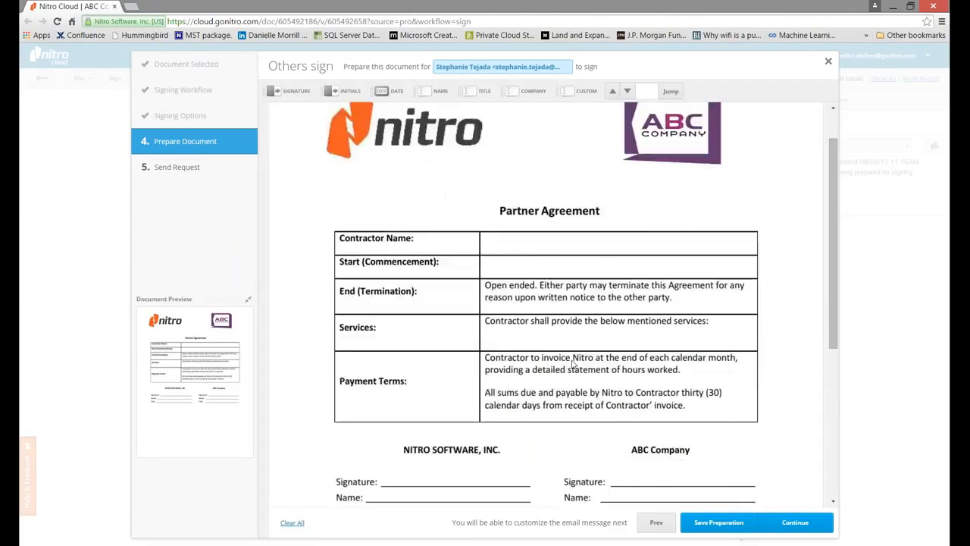
scroll(574, 366, "down", 2)
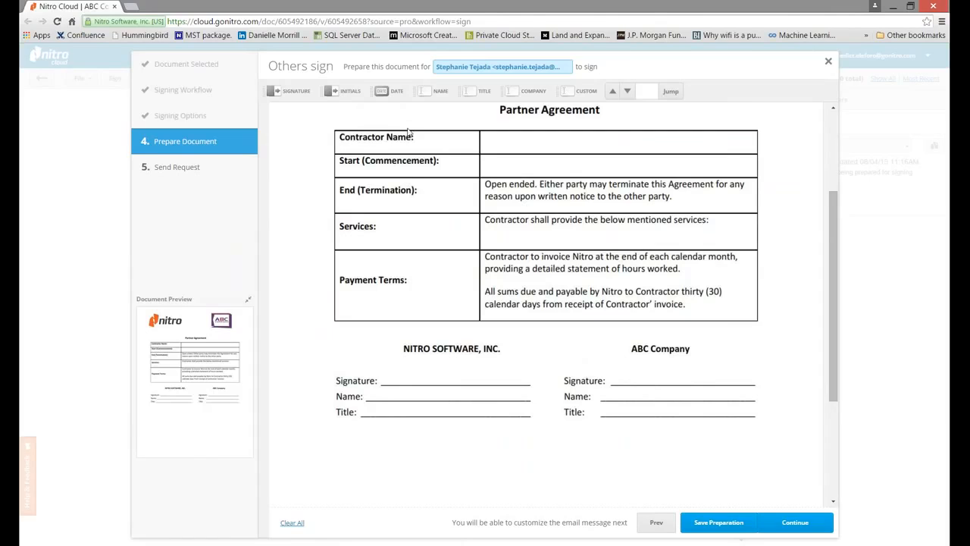
left_click(301, 92)
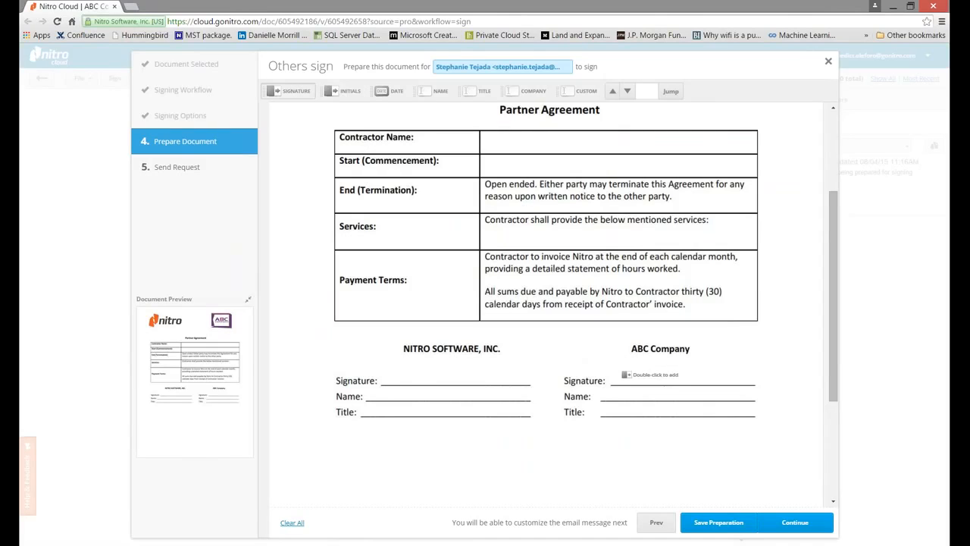
double_click(626, 374)
left_click_drag(650, 366, 651, 355)
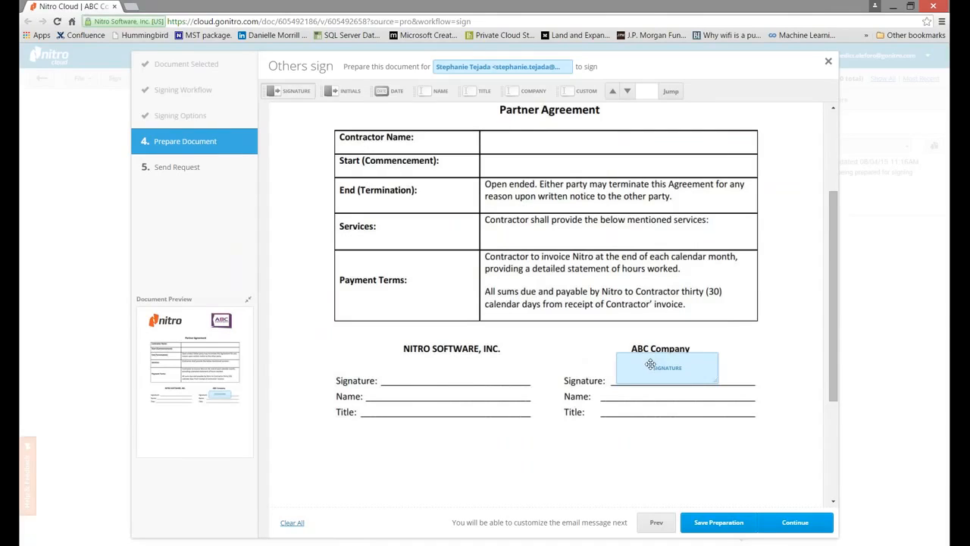
left_click(787, 450)
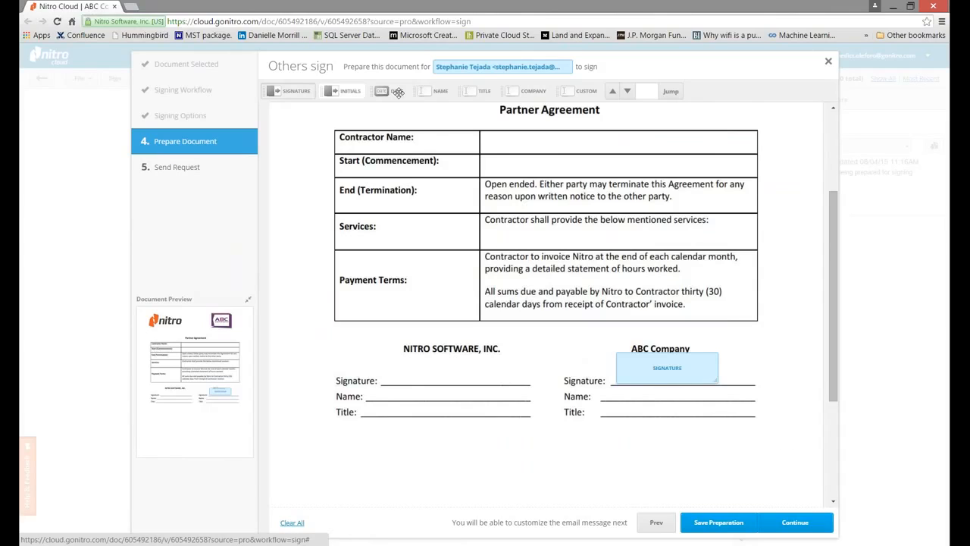
Add Name and Title fields on ABC Company's lines, confirm each, and save the fields
left_click_drag(435, 91, 630, 395)
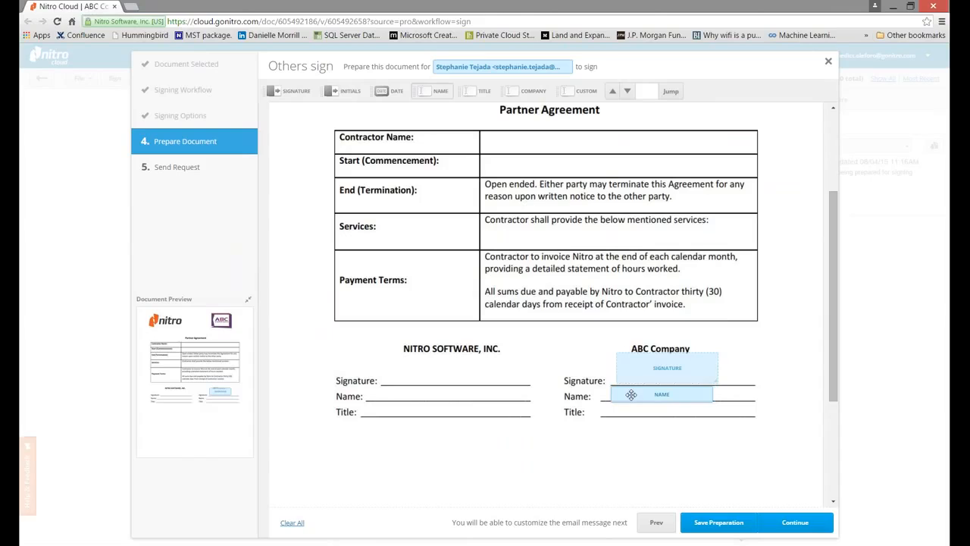
left_click(796, 489)
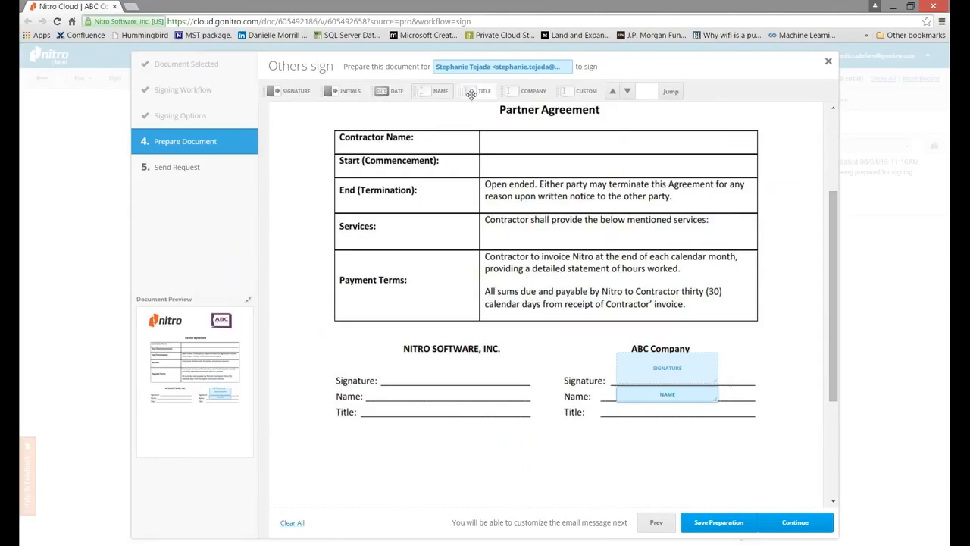
left_click_drag(471, 92, 633, 412)
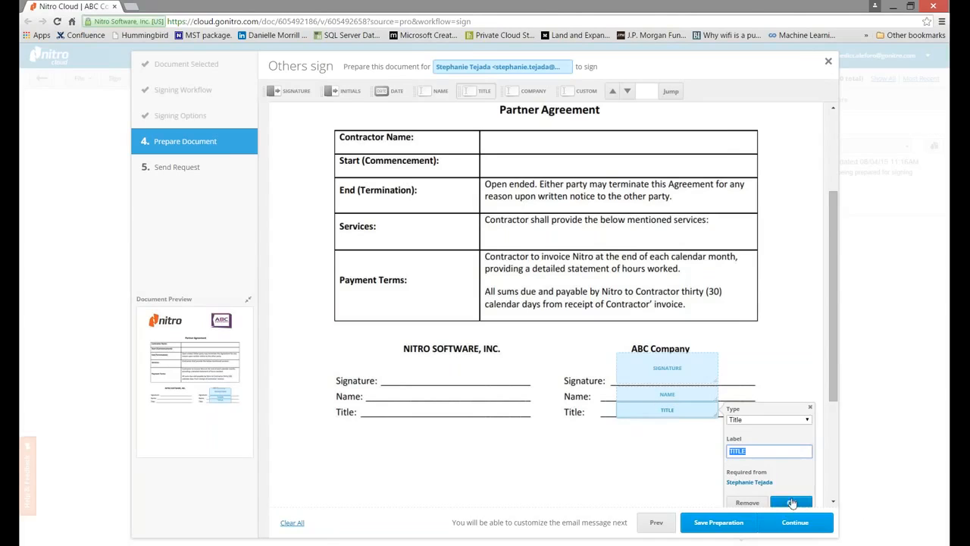
left_click(791, 504)
scroll(667, 364, "down", 1)
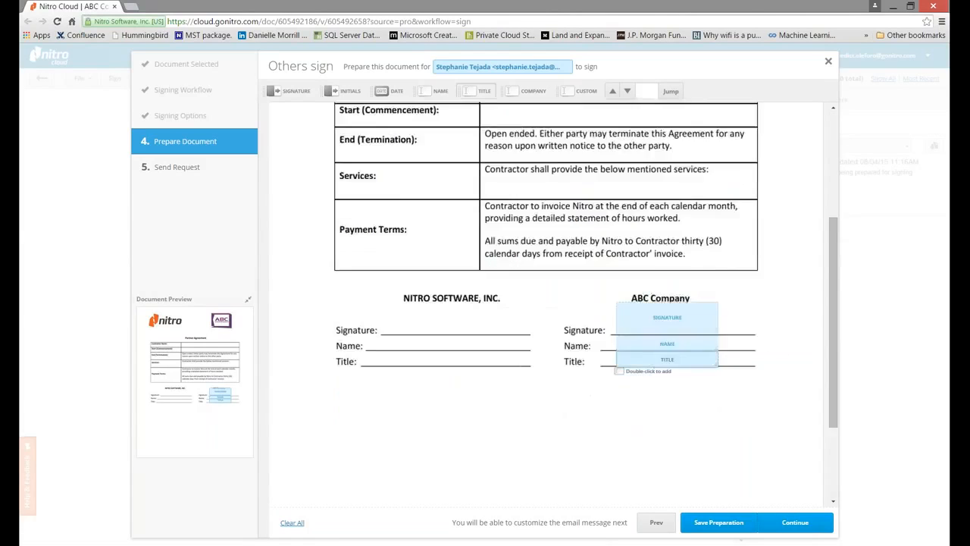
scroll(618, 369, "down", 2)
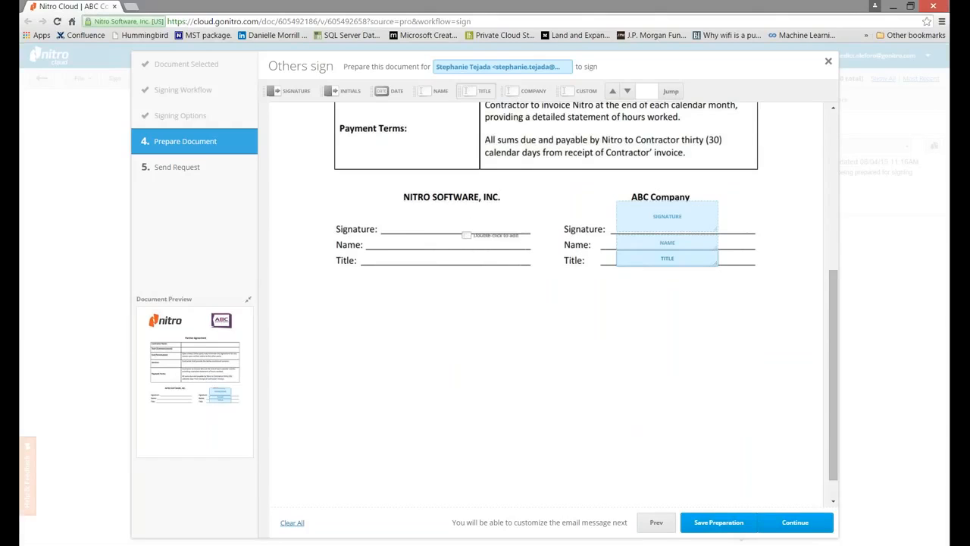
left_click(807, 527)
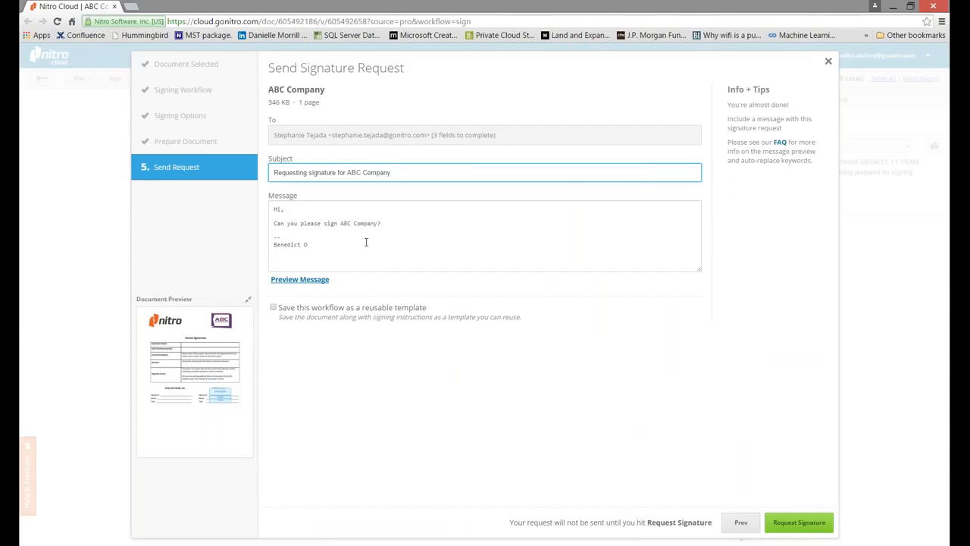
Change the message to 'Can you please sign ABC Company contract?' and send the request
left_click(377, 223)
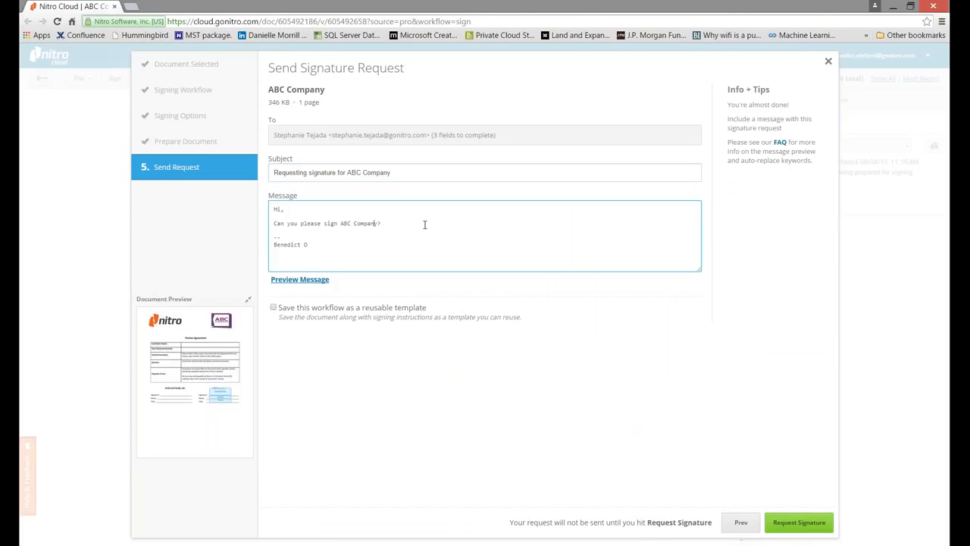
type("contract")
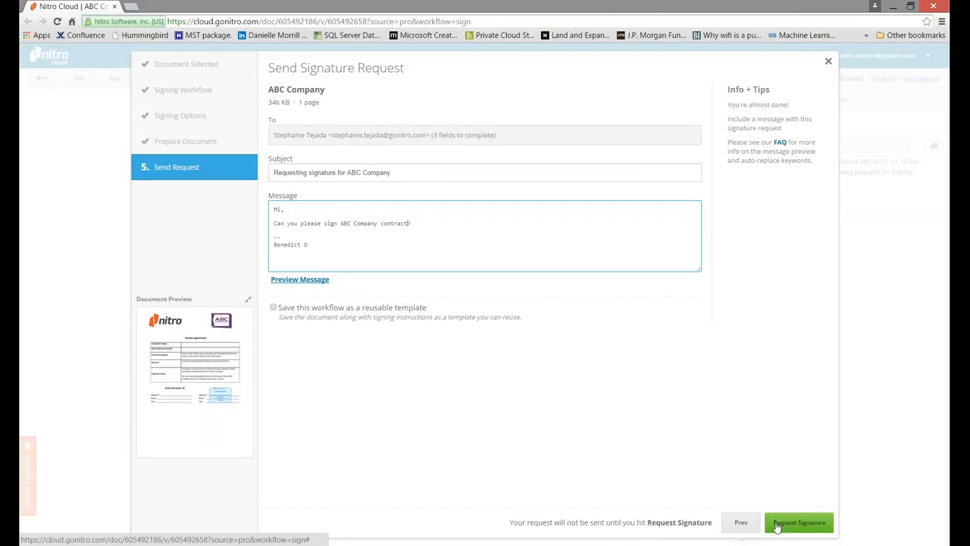
left_click(776, 524)
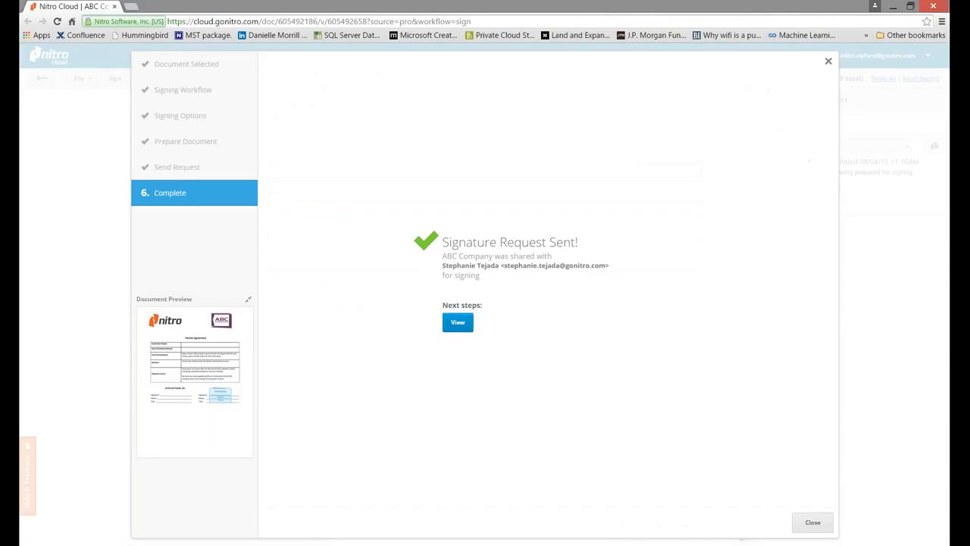
View the sent ABC Company document, now pending one signature
left_click(459, 326)
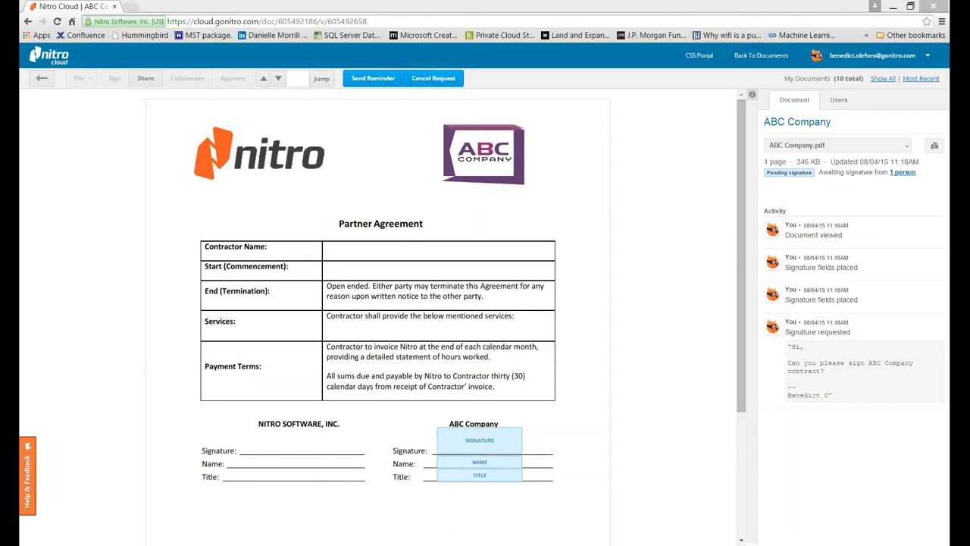
Refresh the Nitro Cloud page and confirm the ABC Company agreement's fields came back signed
left_click(58, 21)
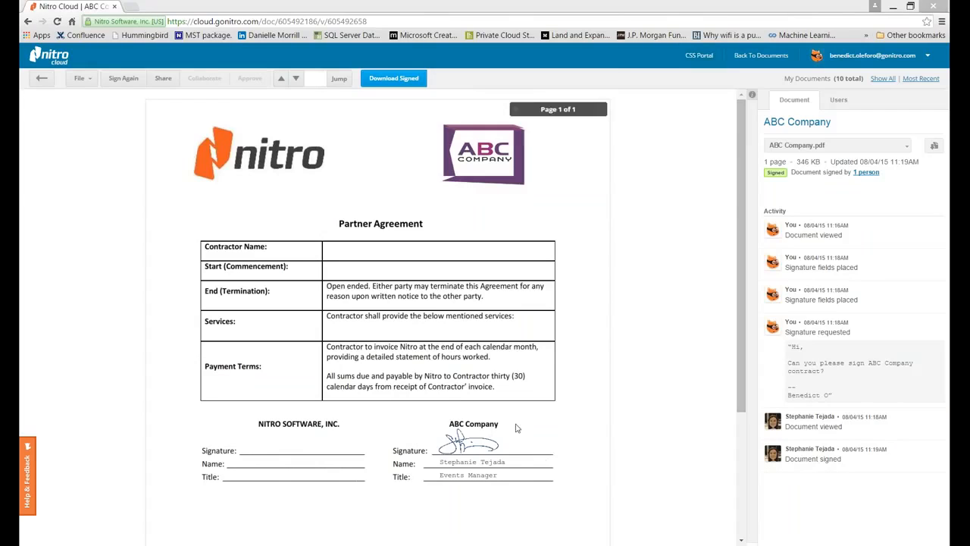
scroll(599, 452, "down", 2)
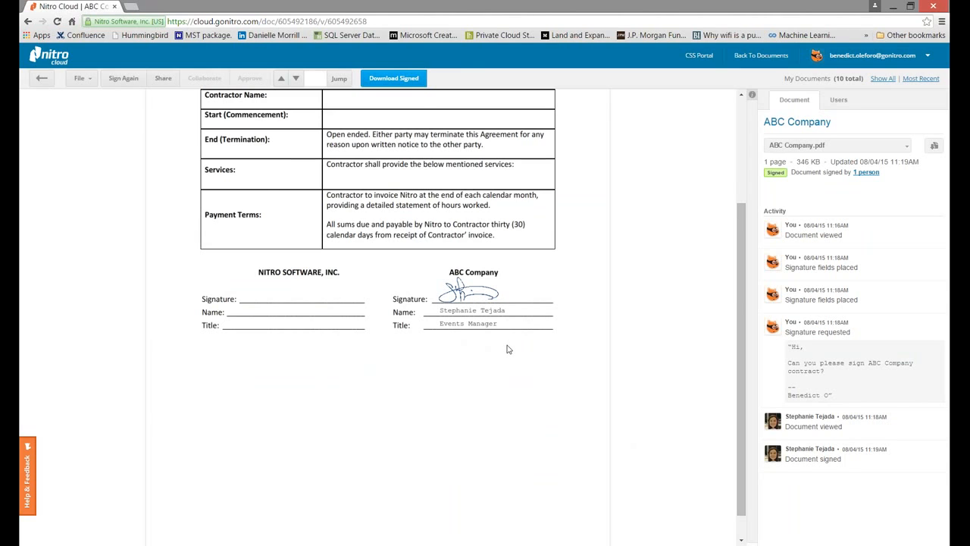
scroll(508, 349, "up", 2)
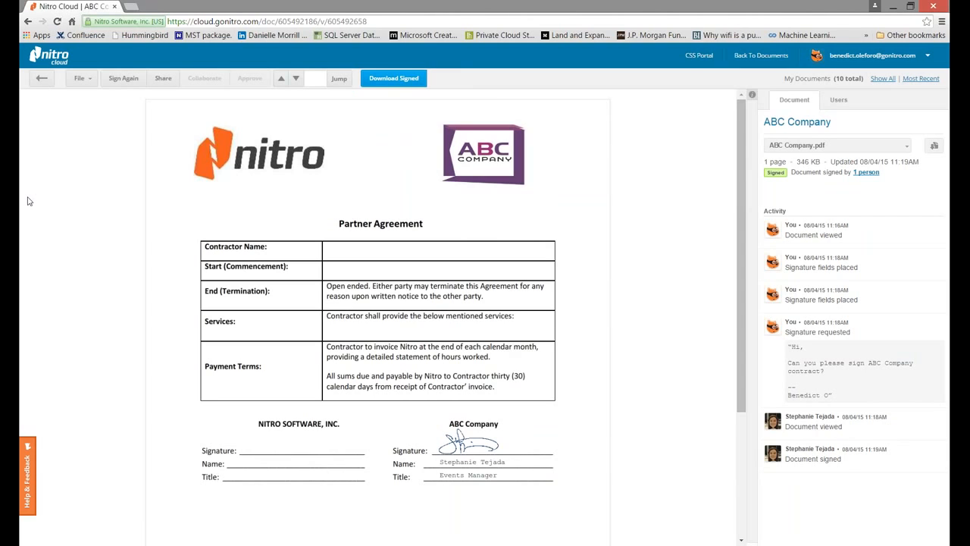
Start the PowerPoint sales deck slide show and advance to the Platform slide
mouse_move(9, 241)
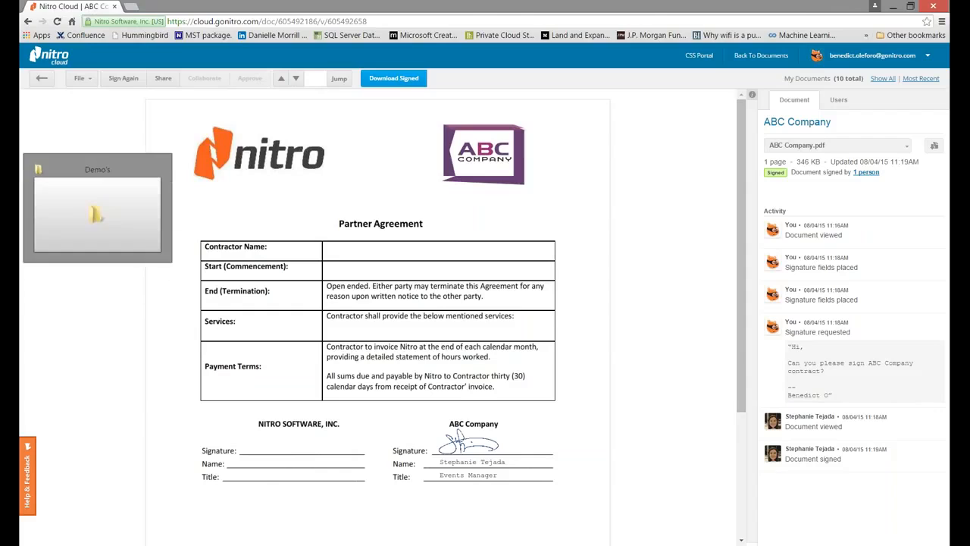
left_click(97, 237)
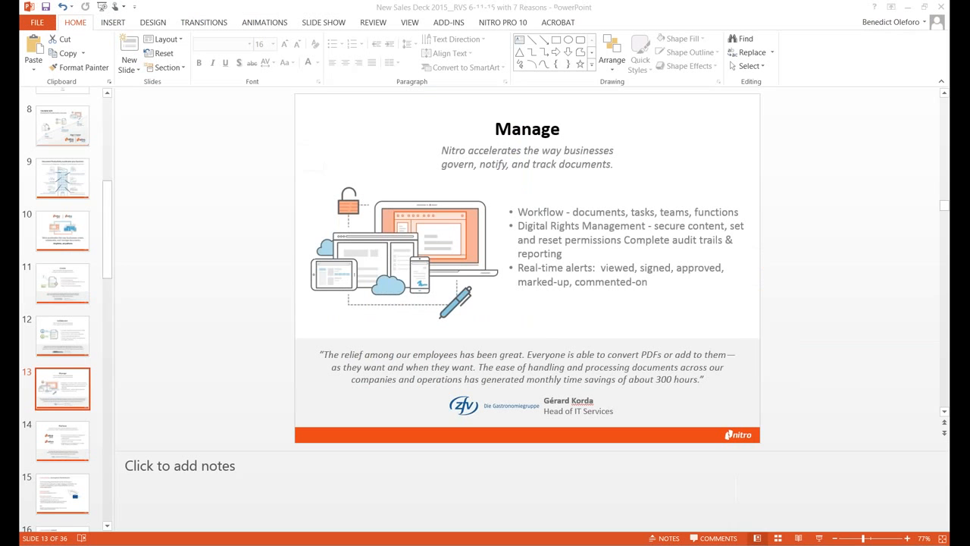
left_click(819, 538)
left_click(168, 308)
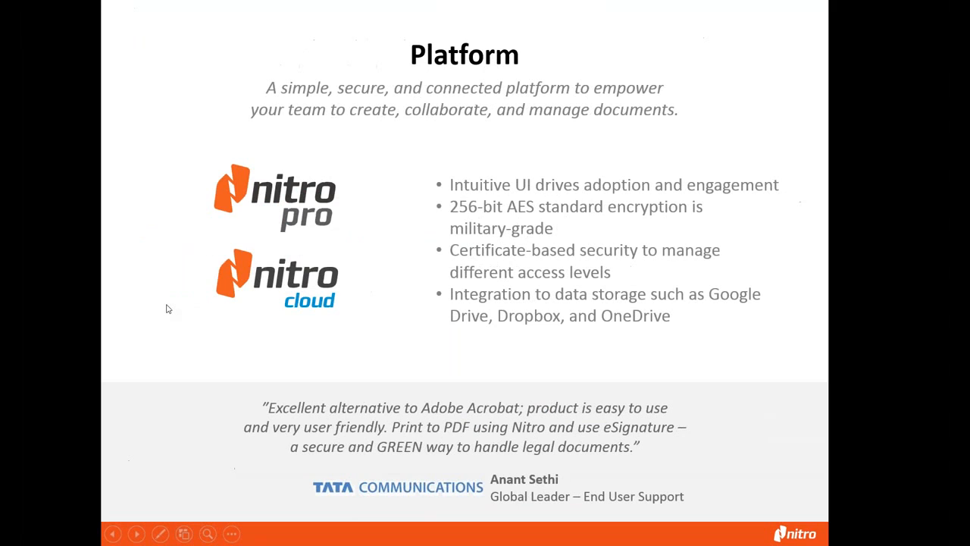